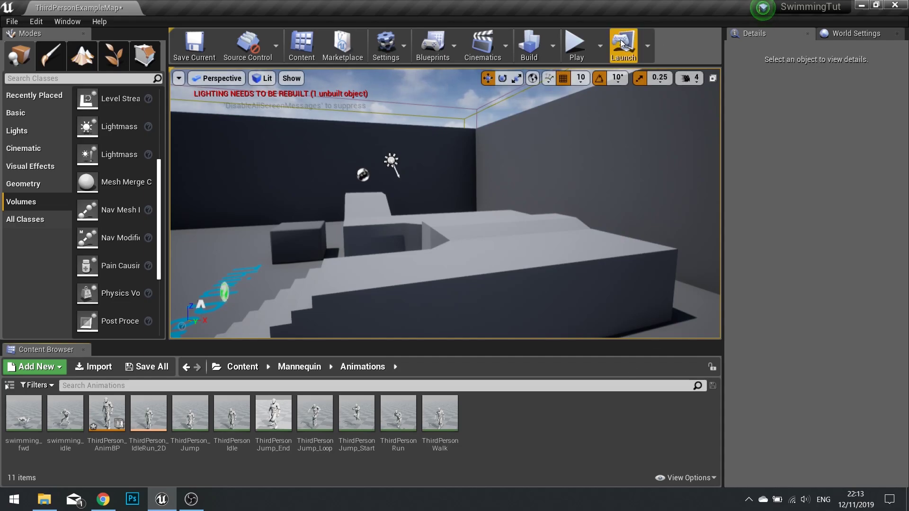
Step: Test-play the level, moving the character forward and jumping, then end the run
left_click(573, 60)
key("w")
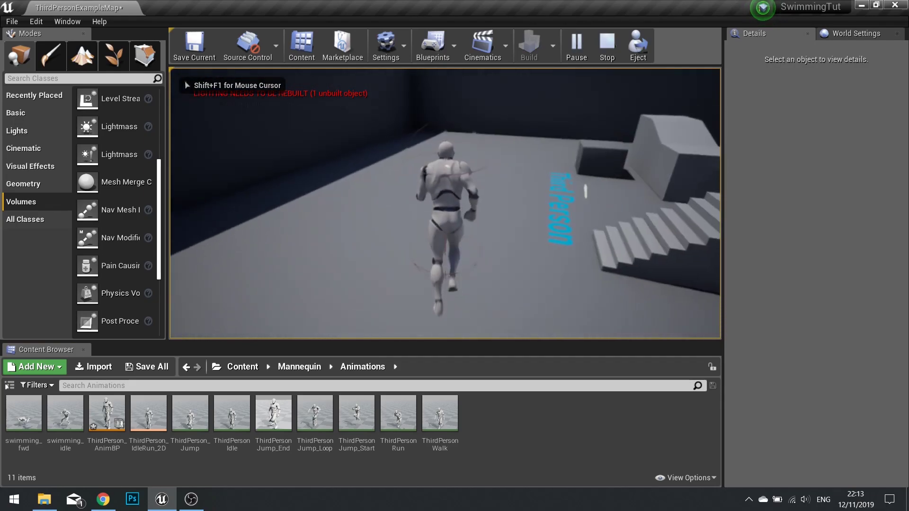
key("space")
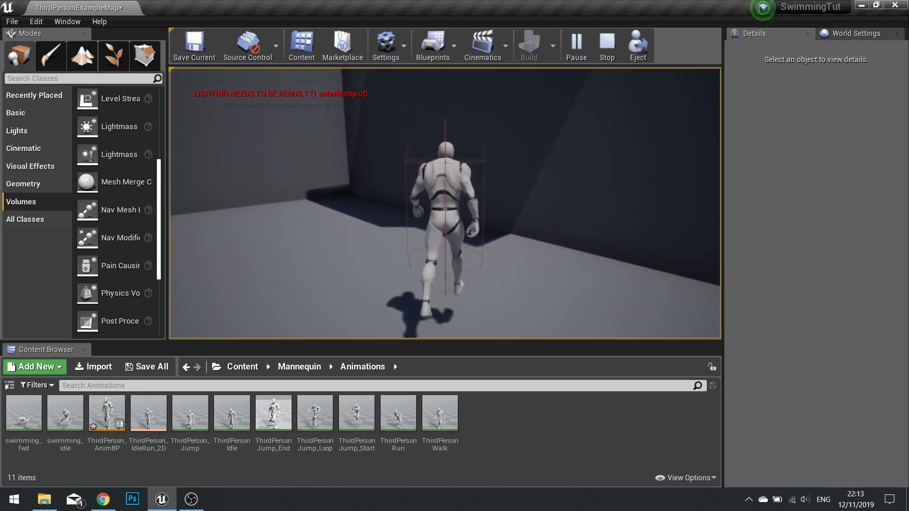
key("Escape")
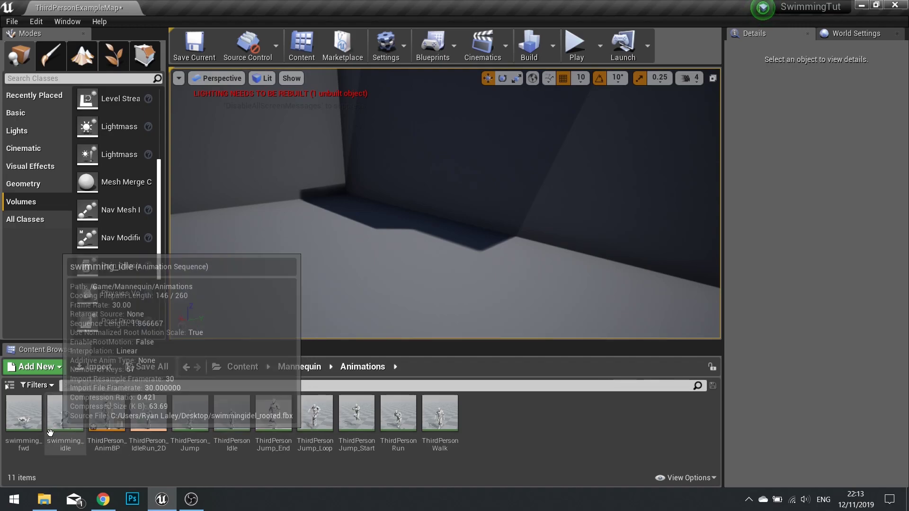
Step: Preview the swimming_idle and swimming_fwd animations
double_click(74, 421)
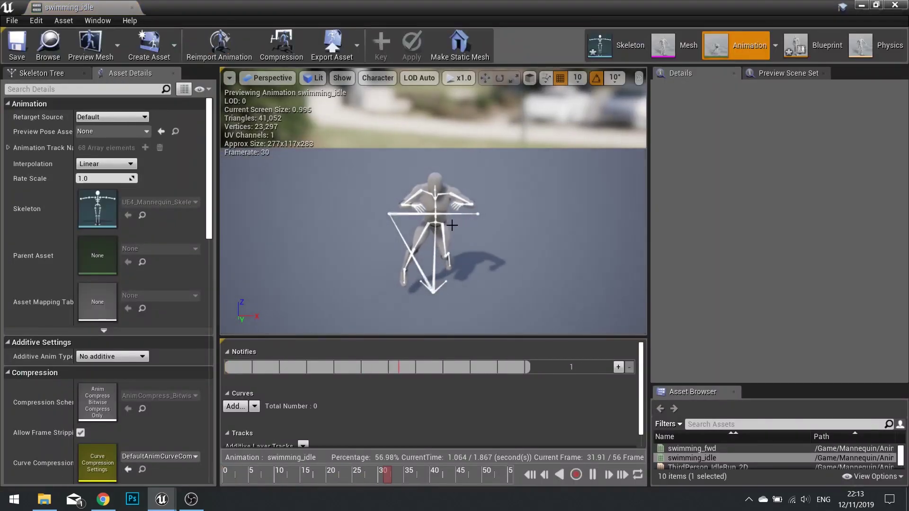
key("alt+Tab")
double_click(14, 413)
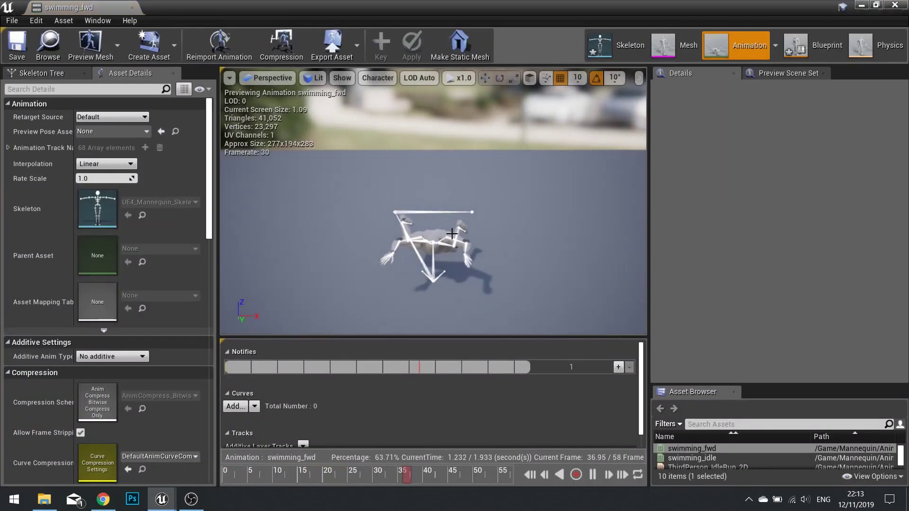
left_click(896, 6)
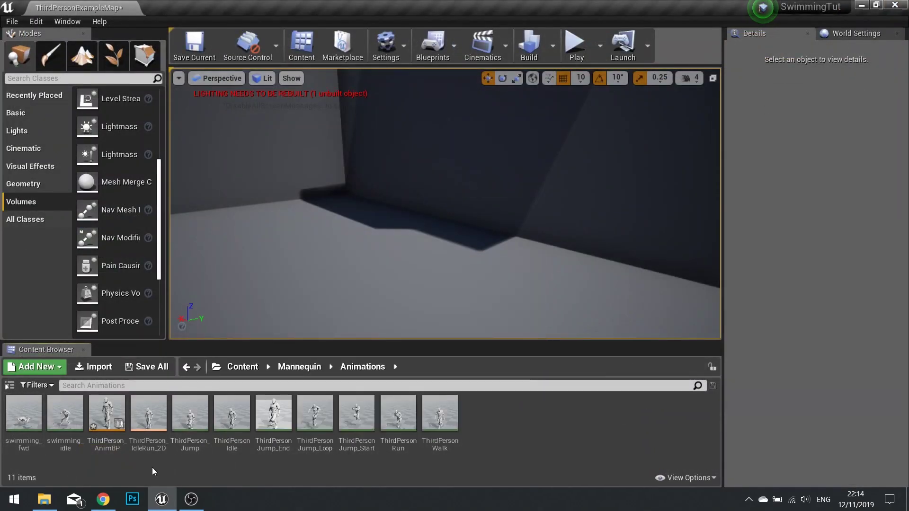
Step: Inspect the ThirdPerson_IdleRun_2D blendspace player in ThirdPerson_AnimBP's Default > Idle/Run state, then minimize the window
double_click(109, 423)
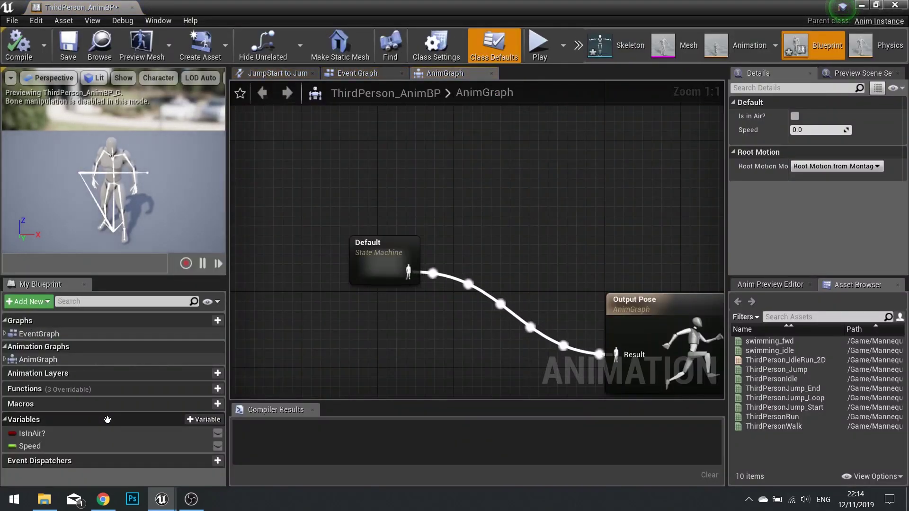
right_click_drag(373, 337, 331, 280)
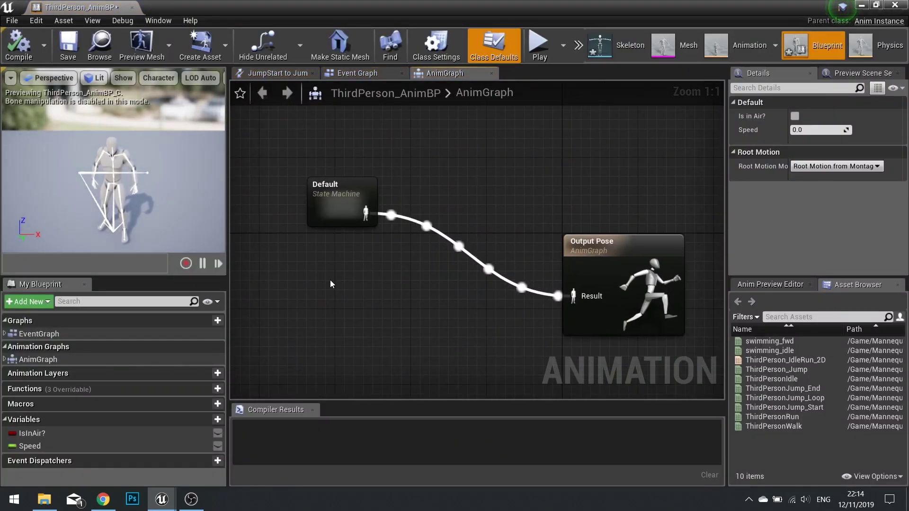
double_click(328, 209)
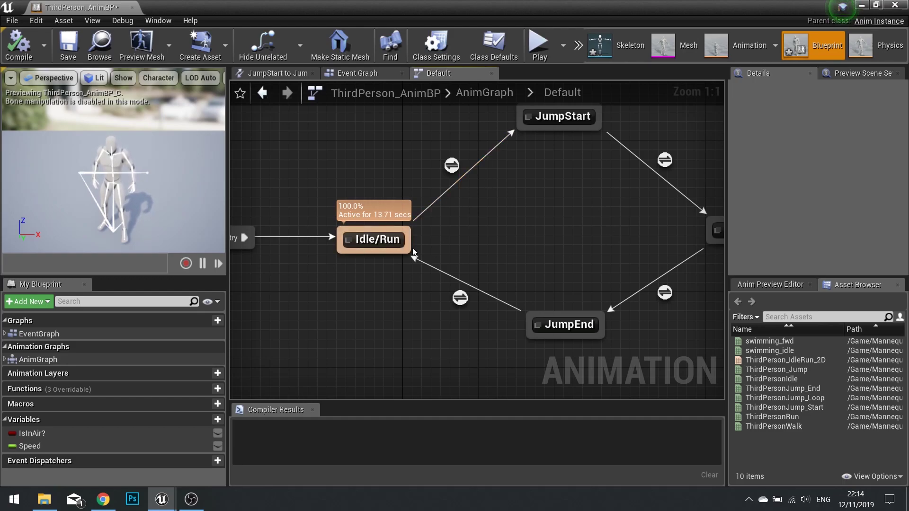
double_click(369, 240)
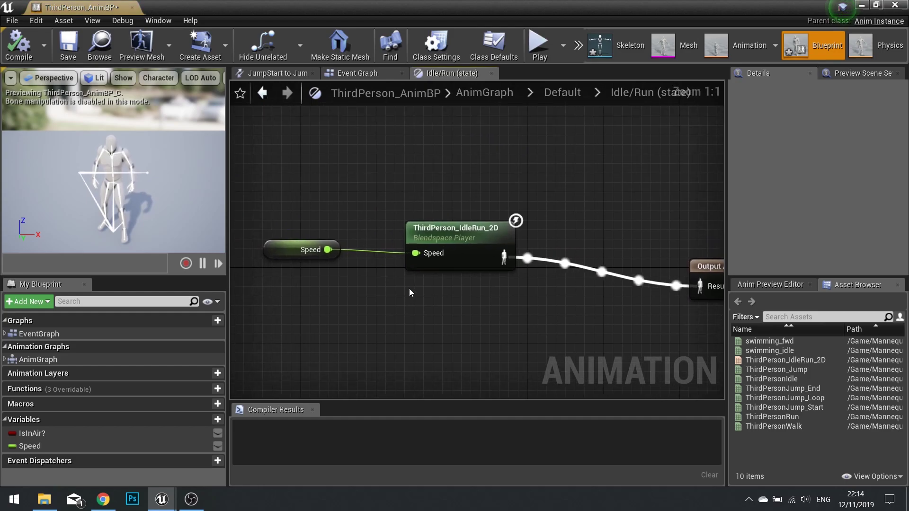
scroll(448, 282, "down", 2)
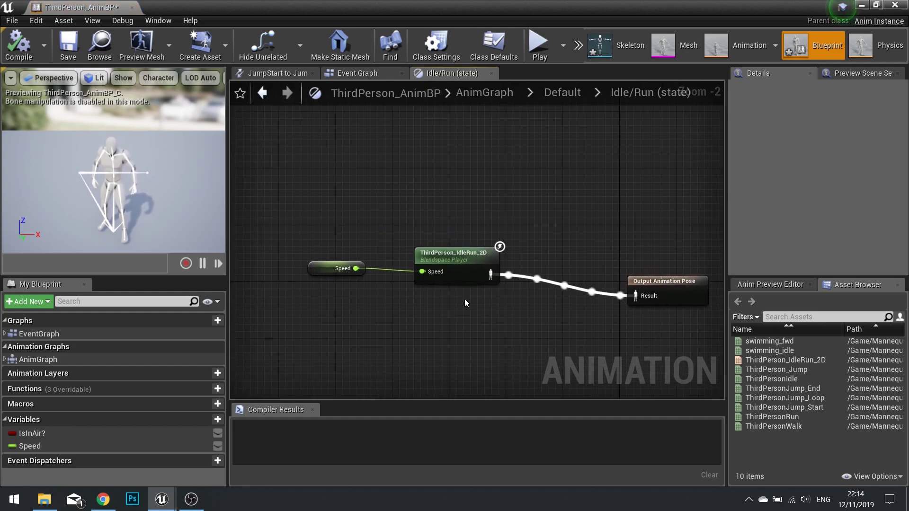
left_click(462, 272)
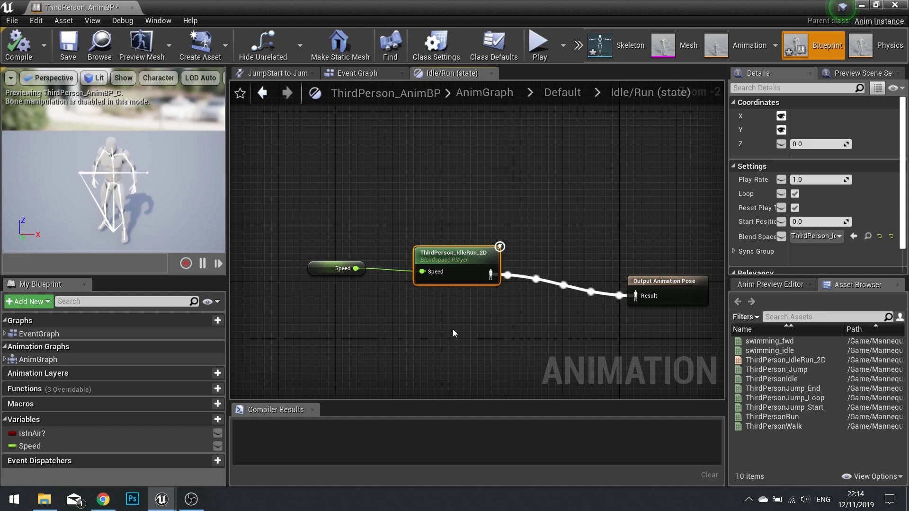
left_click(862, 7)
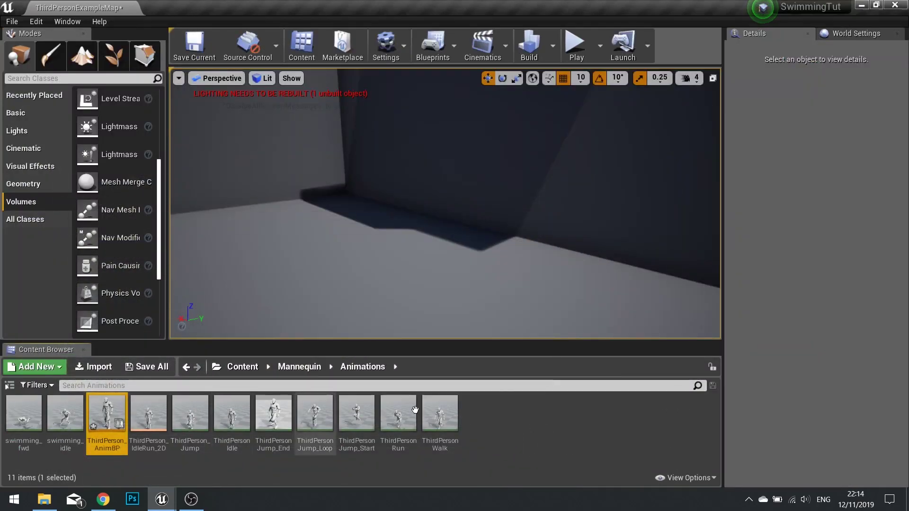
Step: Create a Blend Space 1D on UE4_Mannequin_Skeleton named SwimBlendSpace and open it
left_click(31, 368)
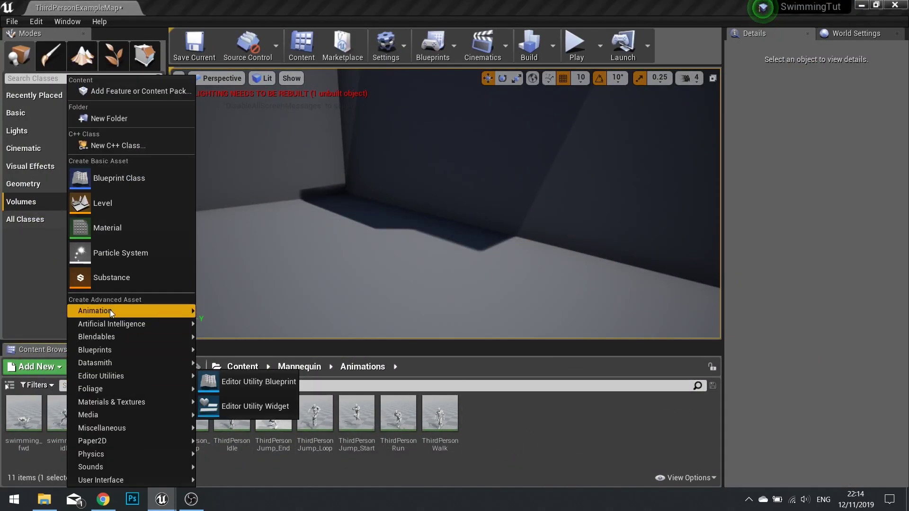
mouse_move(109, 310)
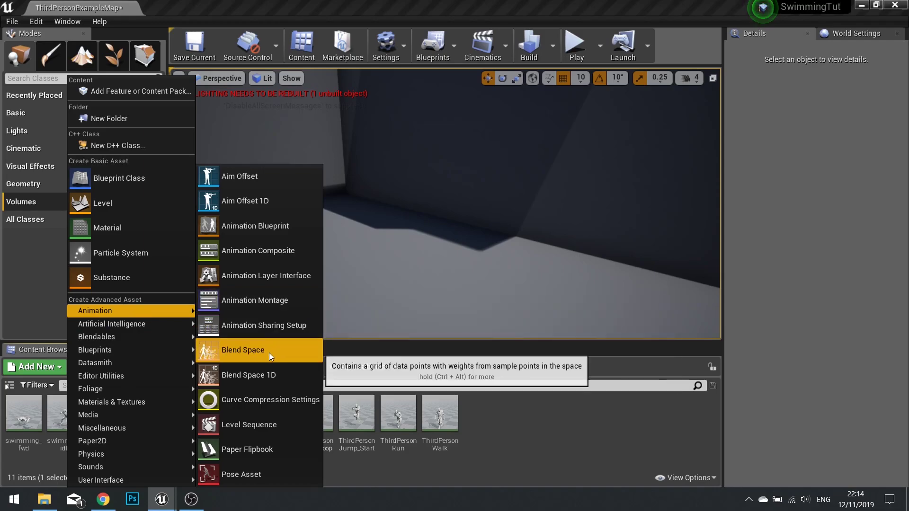
left_click(264, 374)
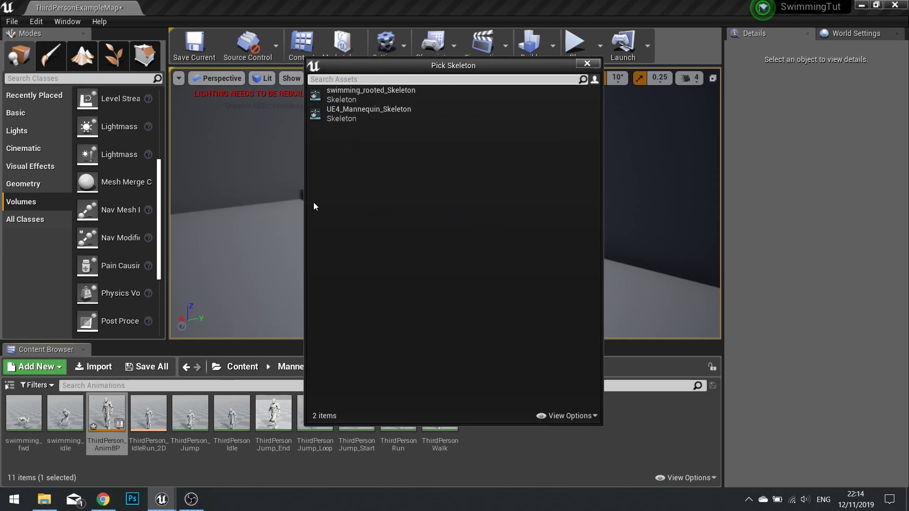
left_click(368, 114)
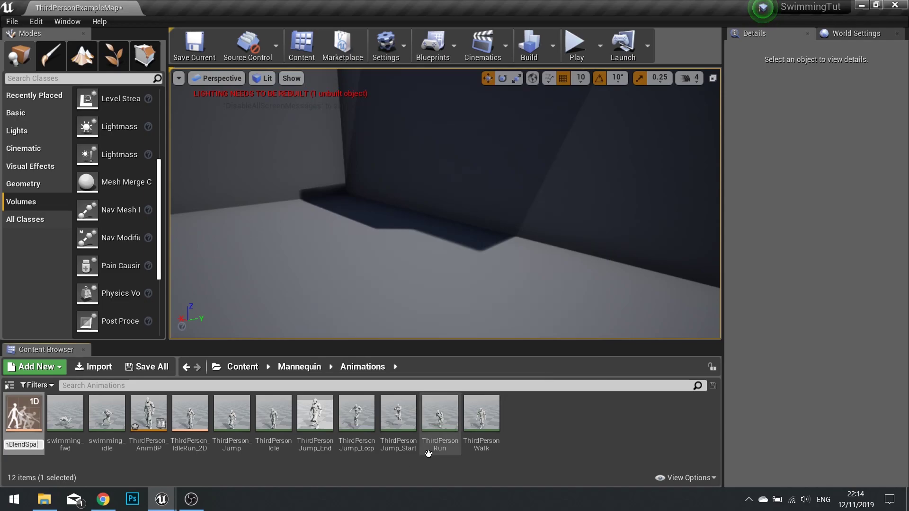
key("Return")
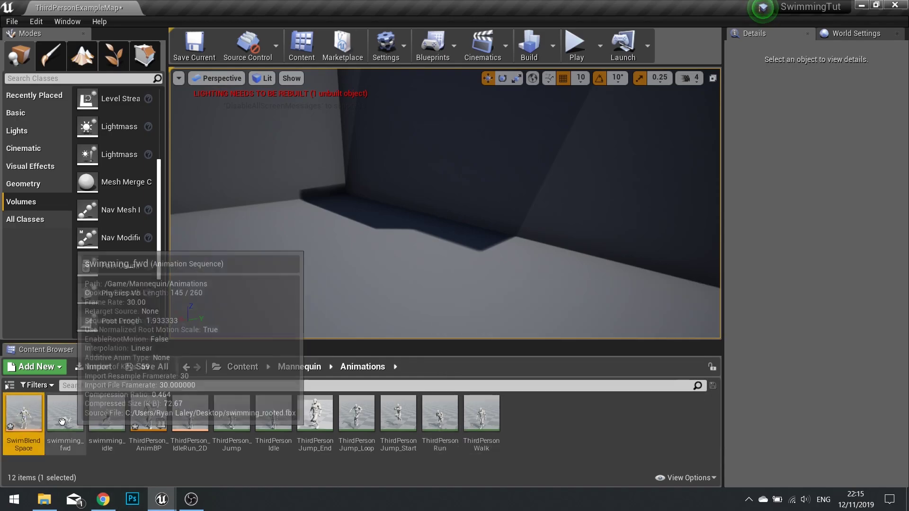
double_click(23, 427)
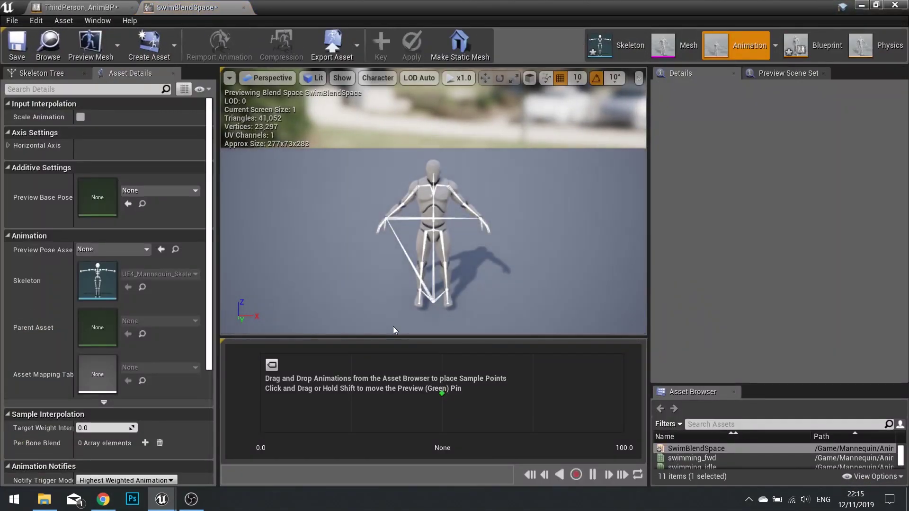
Step: Place swimming_idle at 0.0 and swimming_fwd at 100.0, then preview the blend around 64
left_click_drag(436, 385, 573, 394)
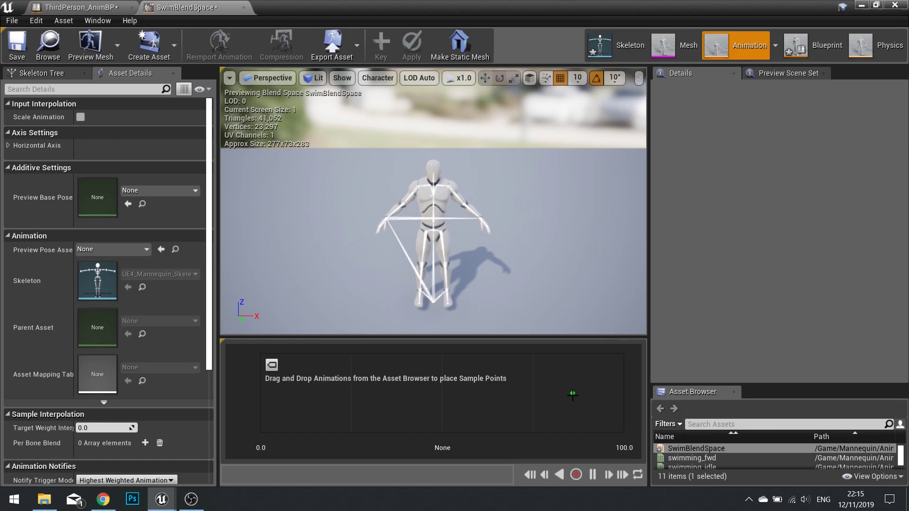
left_click_drag(573, 394, 340, 394)
left_click_drag(734, 384, 734, 258)
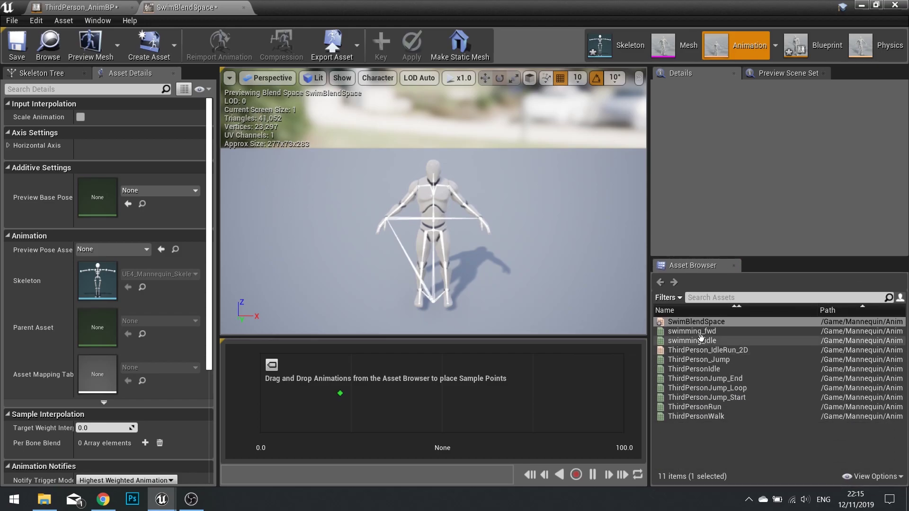
left_click_drag(692, 340, 261, 381)
left_click_drag(692, 331, 596, 392)
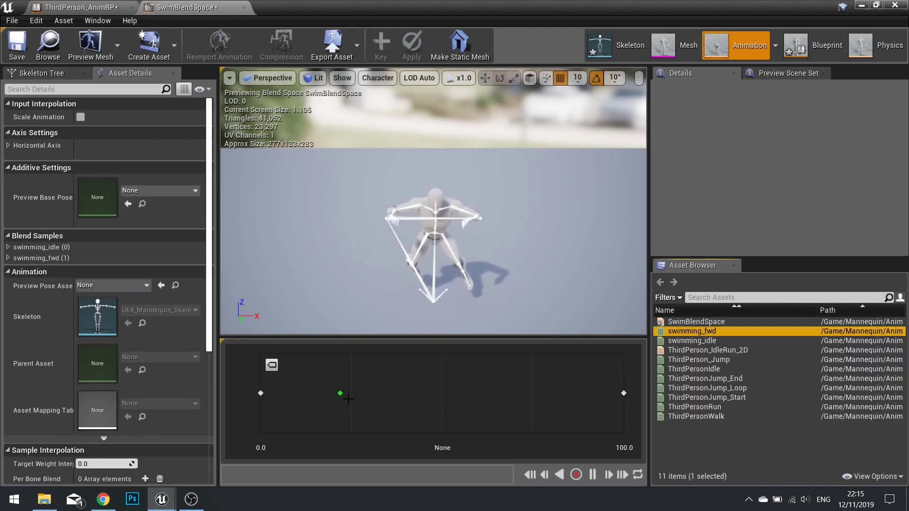
left_click_drag(337, 394, 421, 399)
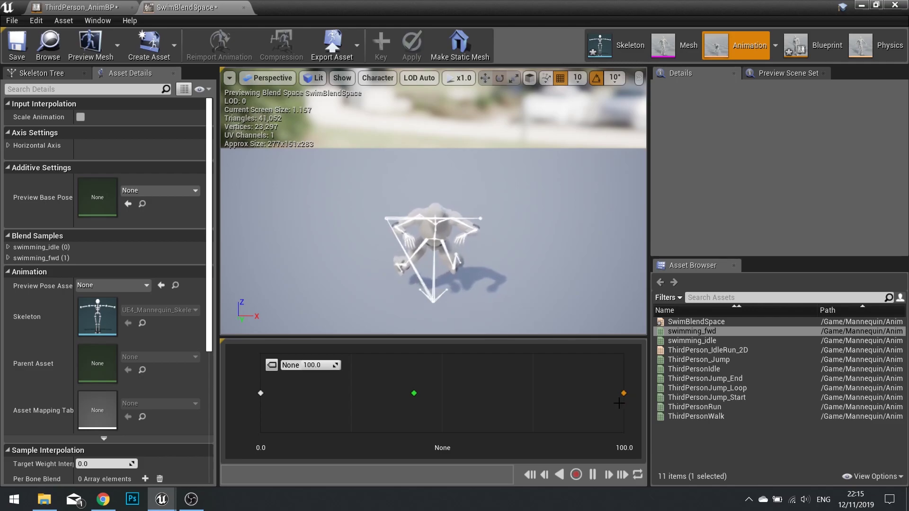
left_click_drag(414, 394, 551, 401)
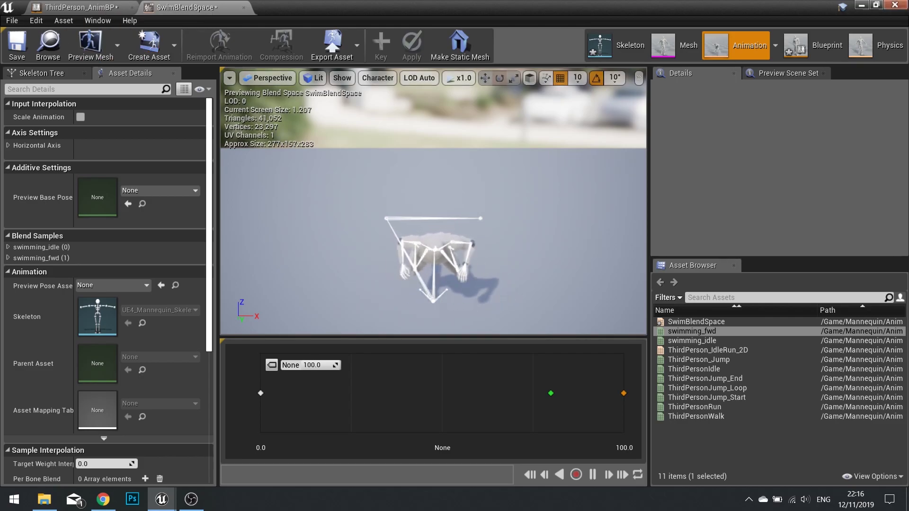
Step: Close the blend space editor and browse to the Mannequin > Character folder
left_click(895, 5)
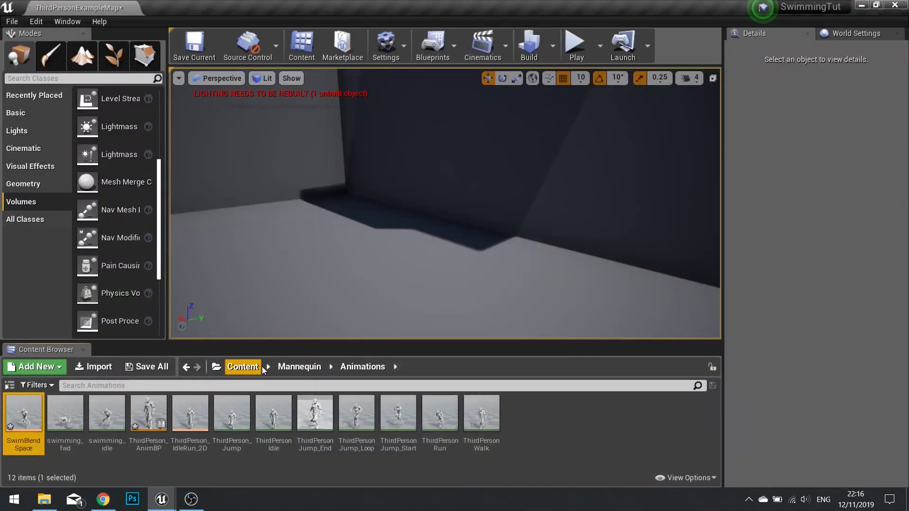
left_click(278, 367)
double_click(65, 412)
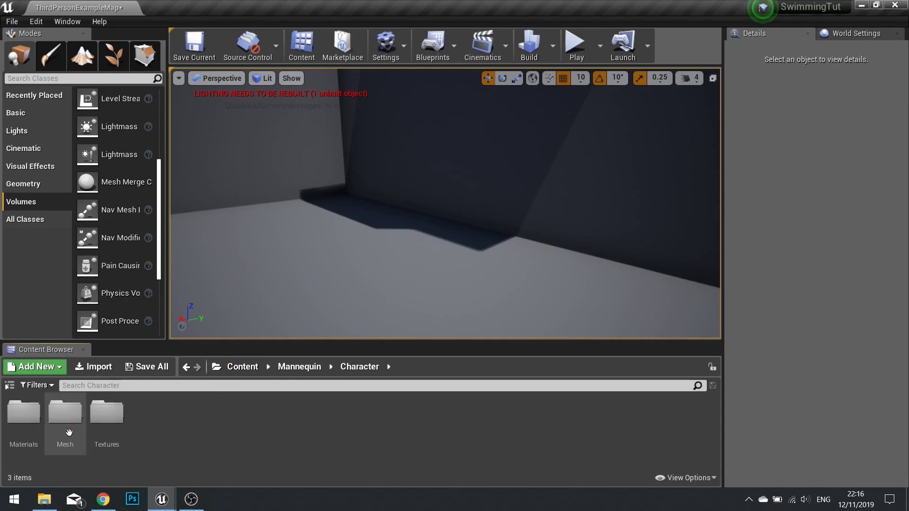
Step: Open the ThirdPersonCharacter blueprint and view CharacterMovement's swimming settings, Max Swim Speed 300.0
left_click(247, 368)
double_click(232, 419)
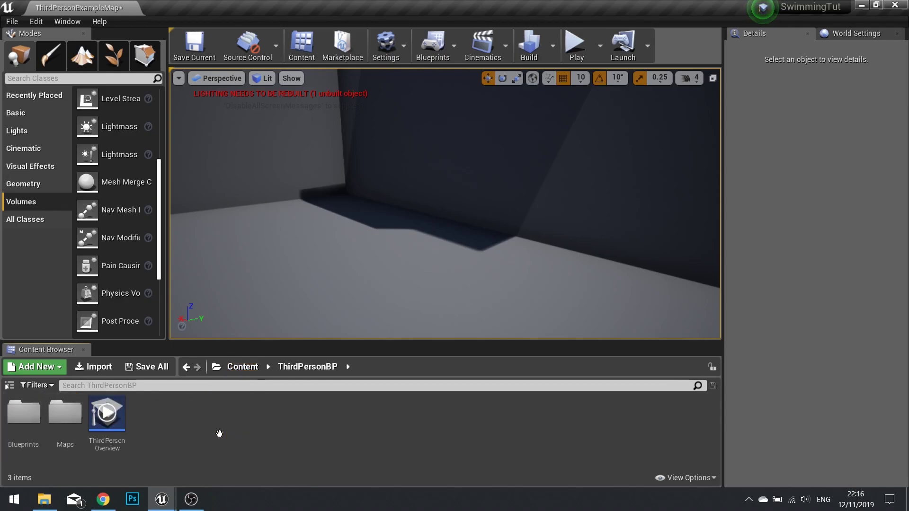
double_click(21, 426)
double_click(19, 449)
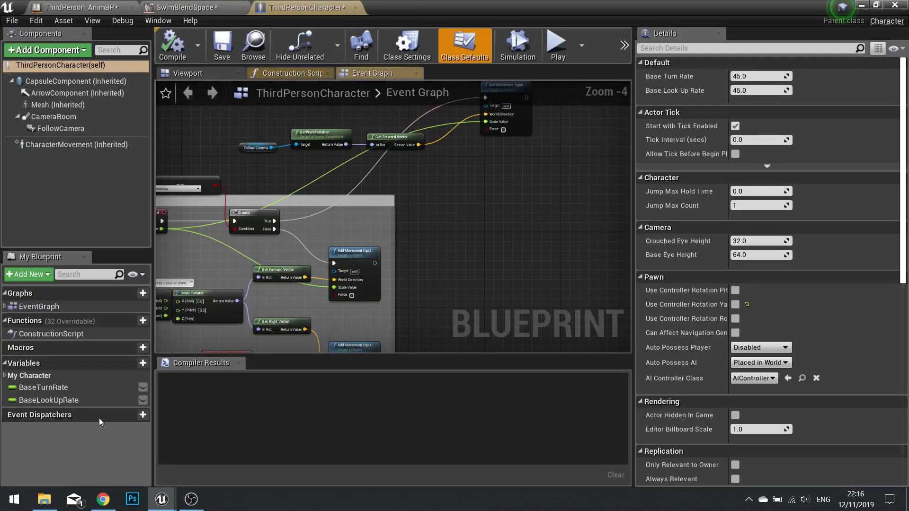
left_click(51, 148)
scroll(705, 283, "down", 10)
scroll(709, 282, "down", 4)
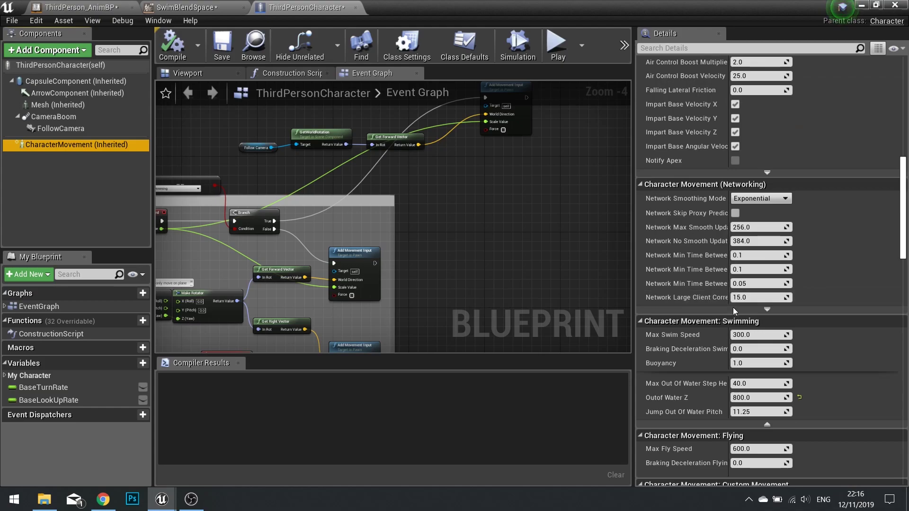
scroll(734, 307, "down", 3)
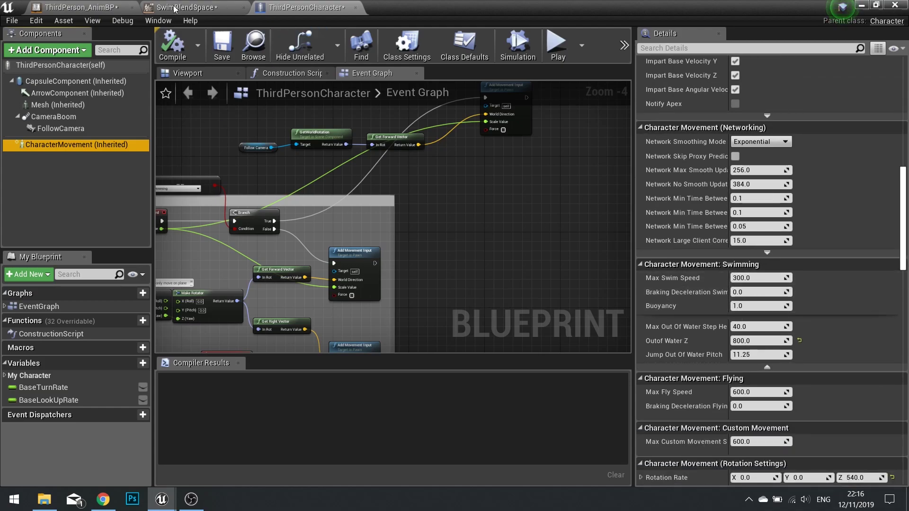
Step: Set SwimBlendSpace's horizontal axis maximum to 300 and name it SwimSpeed, then save and close
left_click(194, 8)
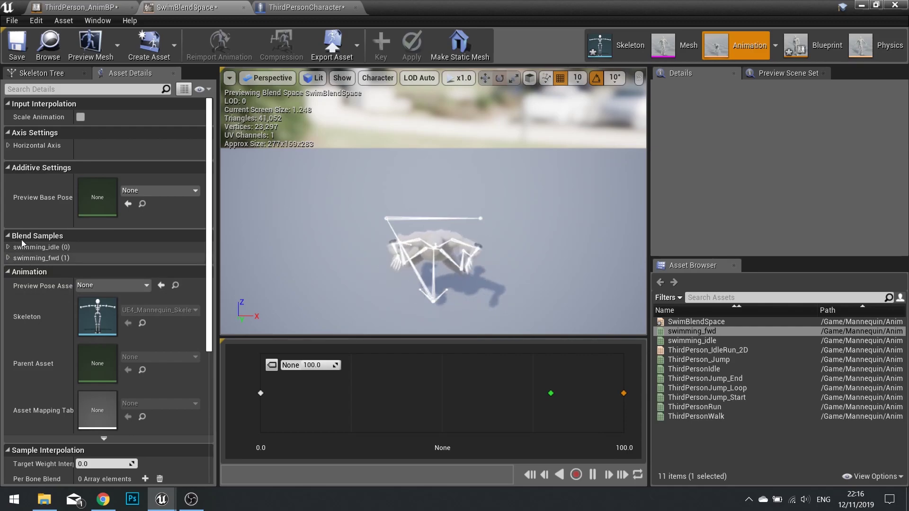
left_click(9, 145)
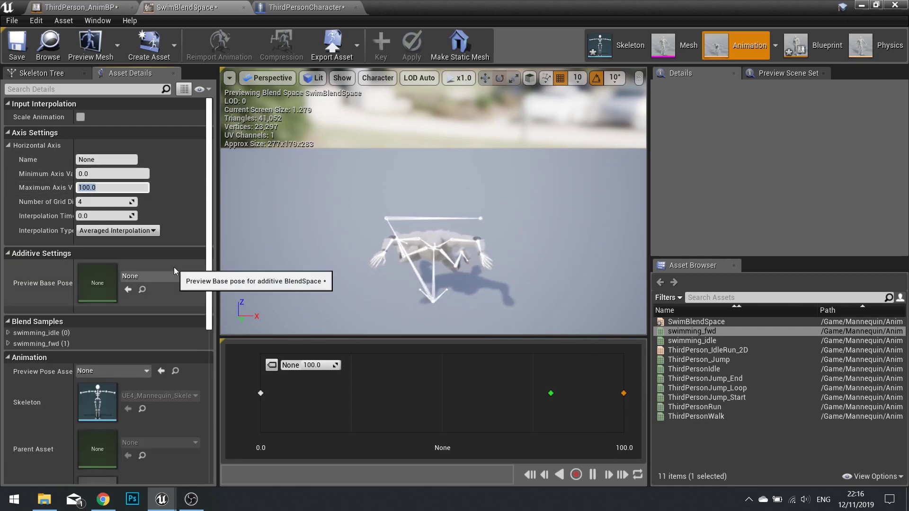
type("300")
key("Return")
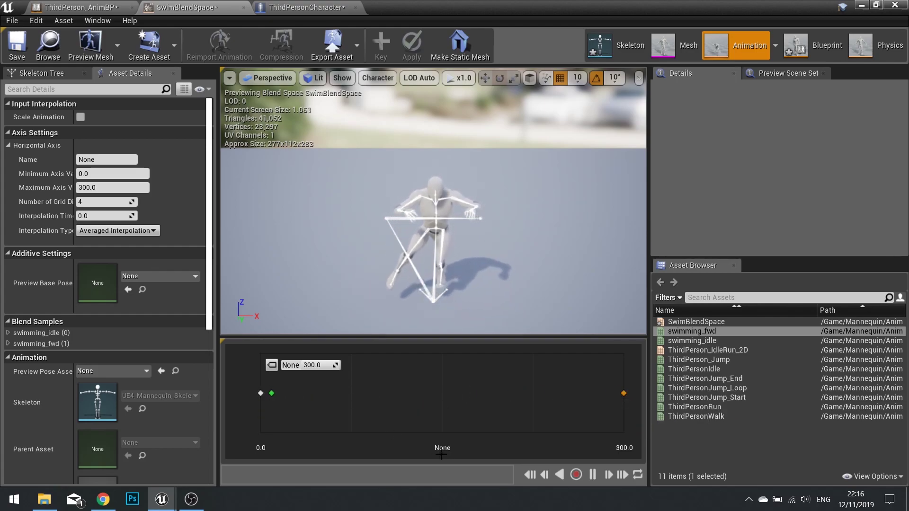
left_click(107, 159)
type("SwimSpeed")
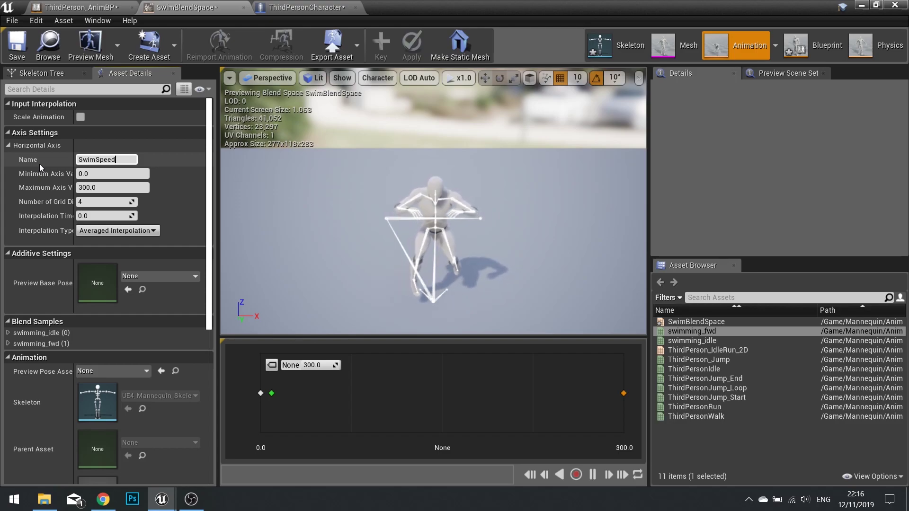
key("Return")
left_click_drag(272, 394, 345, 393)
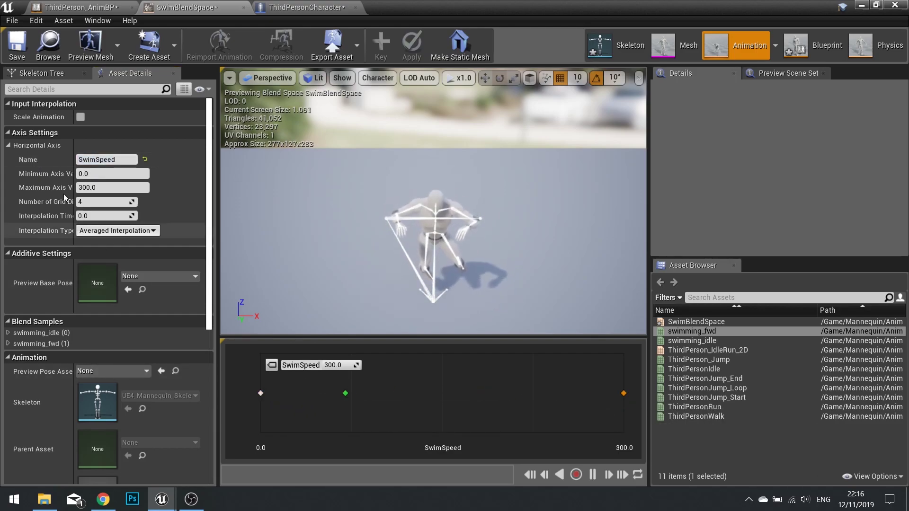
key("ctrl+s")
left_click(244, 8)
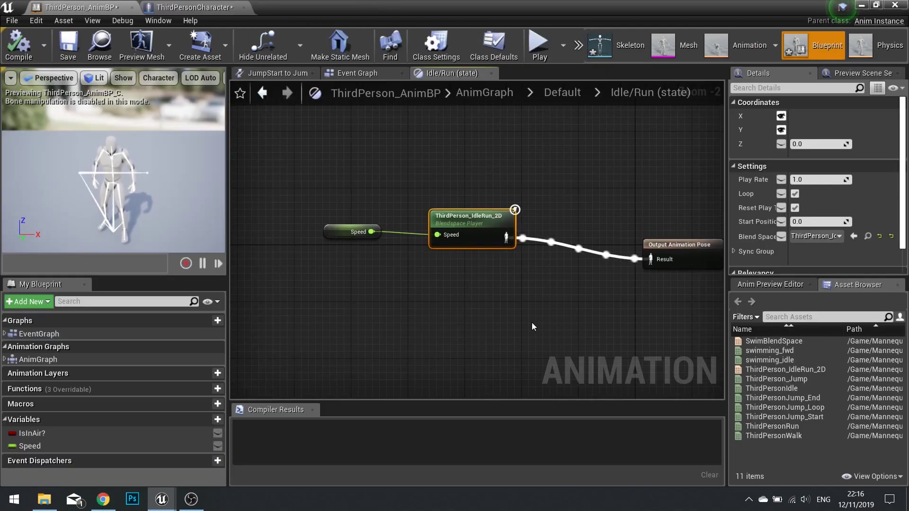
Step: Add a SwimBlendSpace player fed by Speed, keep IdleRun_2D on the output, and shift the nodes left
left_click_drag(773, 340, 431, 304)
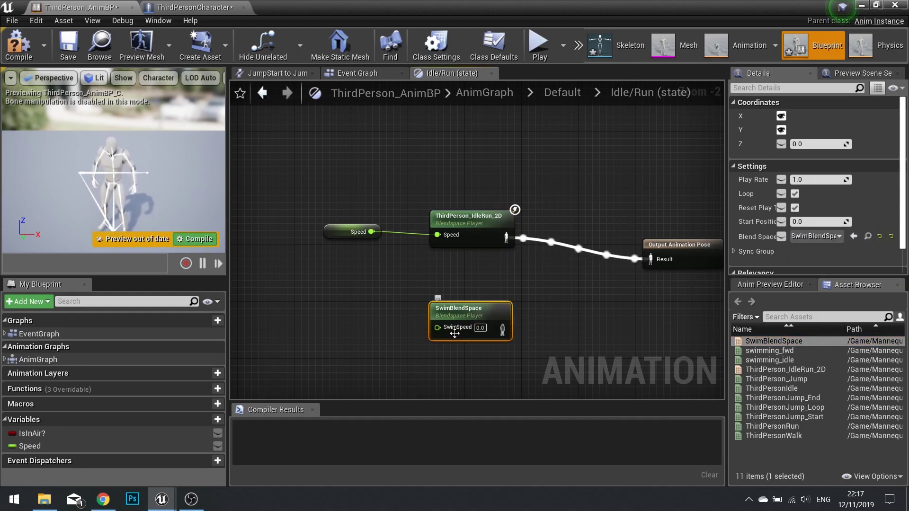
left_click_drag(336, 230, 438, 330)
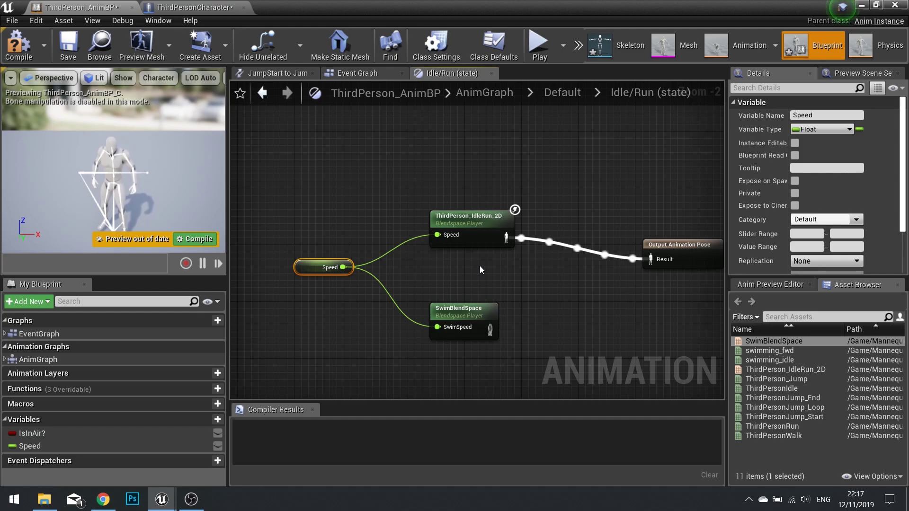
left_click_drag(490, 329, 658, 260)
left_click_drag(506, 238, 650, 259)
left_click_drag(300, 193, 489, 380)
left_click_drag(510, 219, 438, 212)
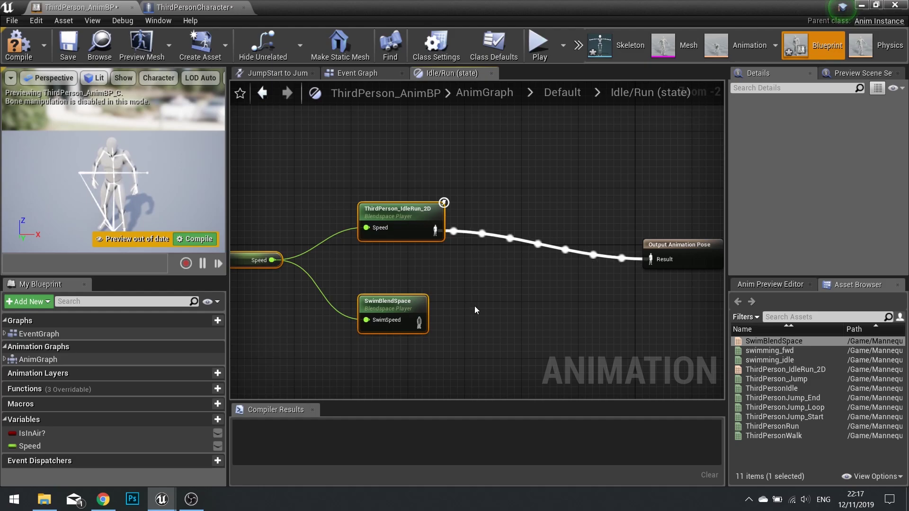
Step: Add a Blend Poses by bool node before the output pose and arrange the blendspace nodes beside it
right_click(477, 282)
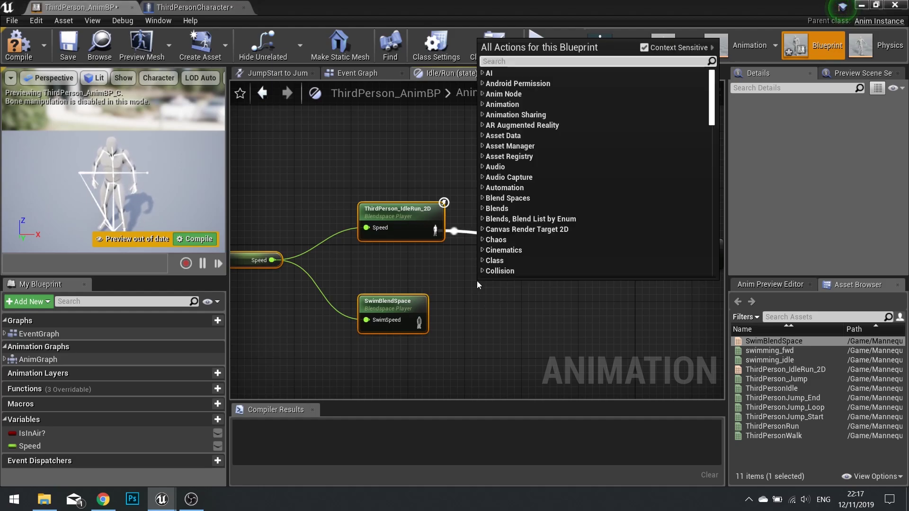
type("blend")
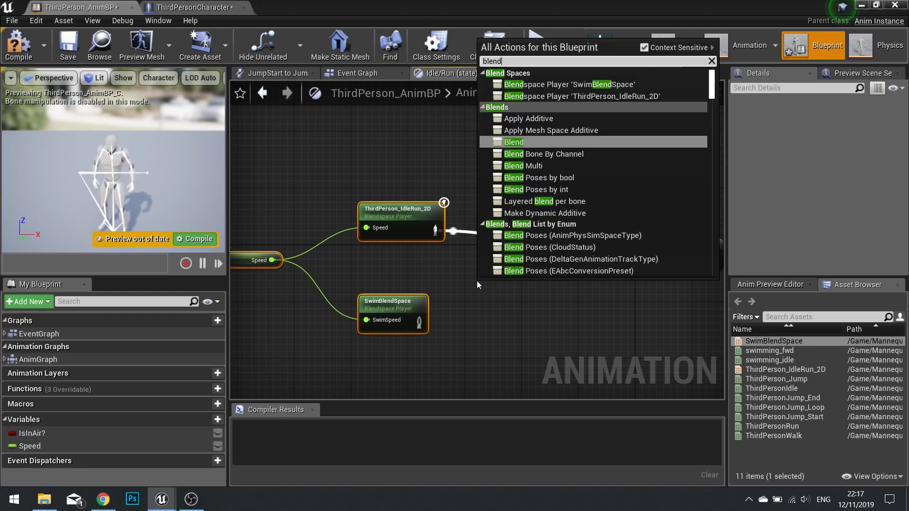
type(" by boo")
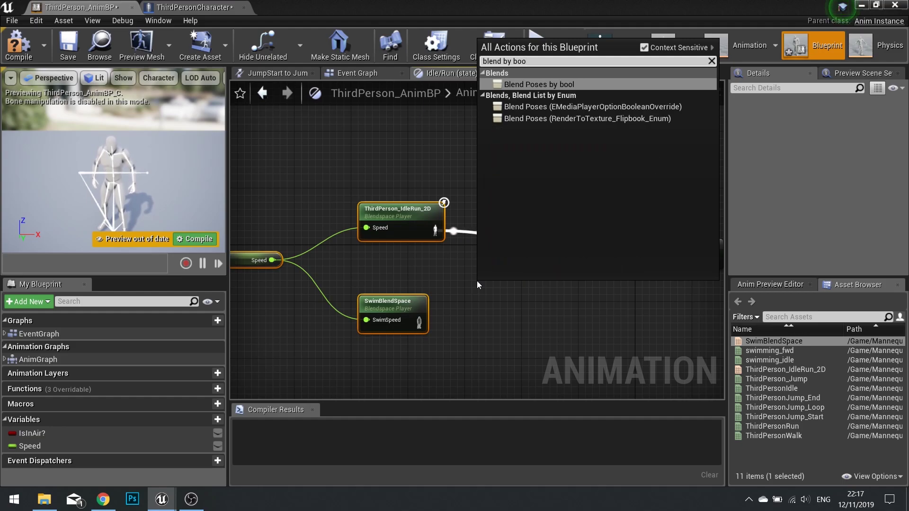
left_click(551, 84)
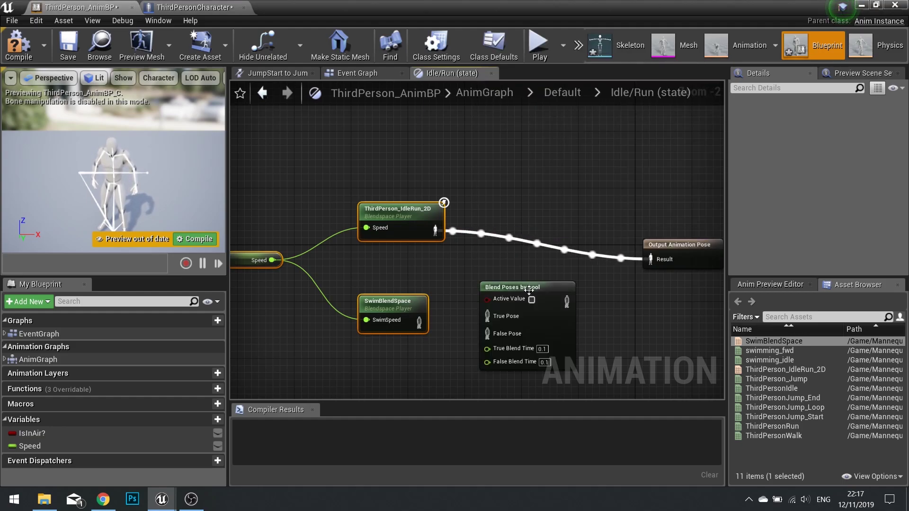
left_click_drag(533, 281, 540, 231)
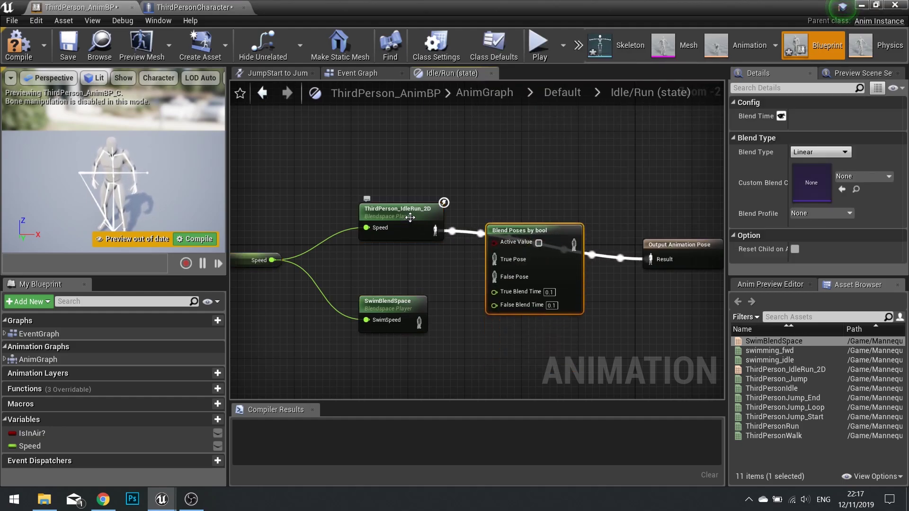
left_click_drag(410, 217, 396, 217)
left_click_drag(398, 303, 405, 175)
left_click_drag(398, 234, 404, 326)
Step: Wire SwimBlendSpace to True Pose, IdleRun_2D to False Pose, and the blend into the output pose
left_click_drag(398, 174, 494, 259)
left_click_drag(428, 322, 503, 282)
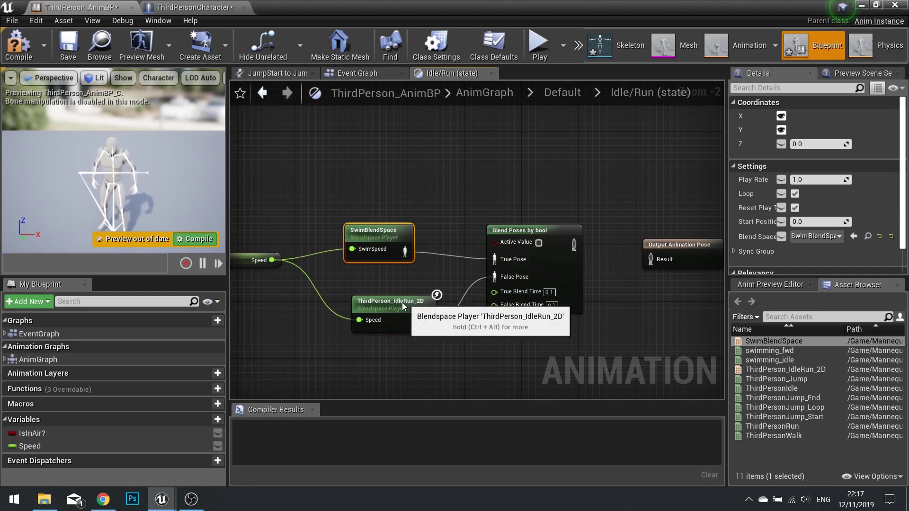
left_click_drag(402, 303, 395, 303)
left_click_drag(574, 245, 698, 228)
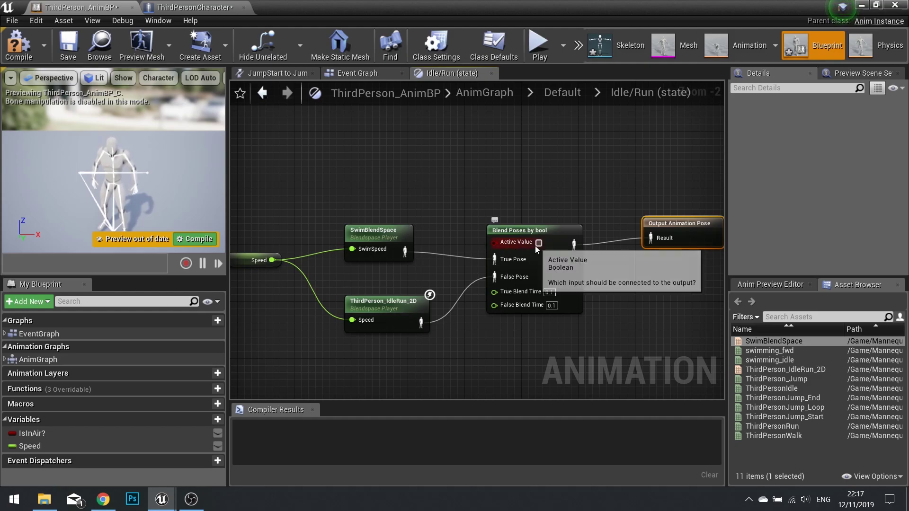
left_click(374, 231)
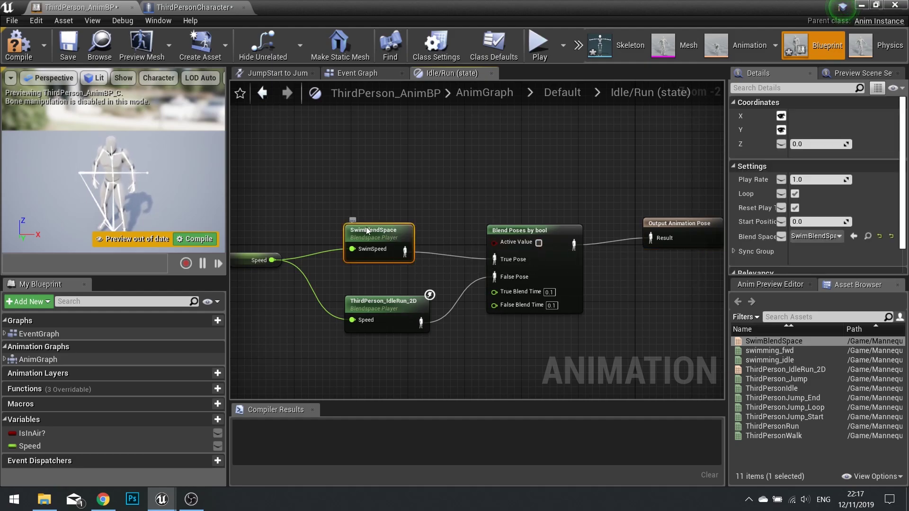
left_click(384, 310)
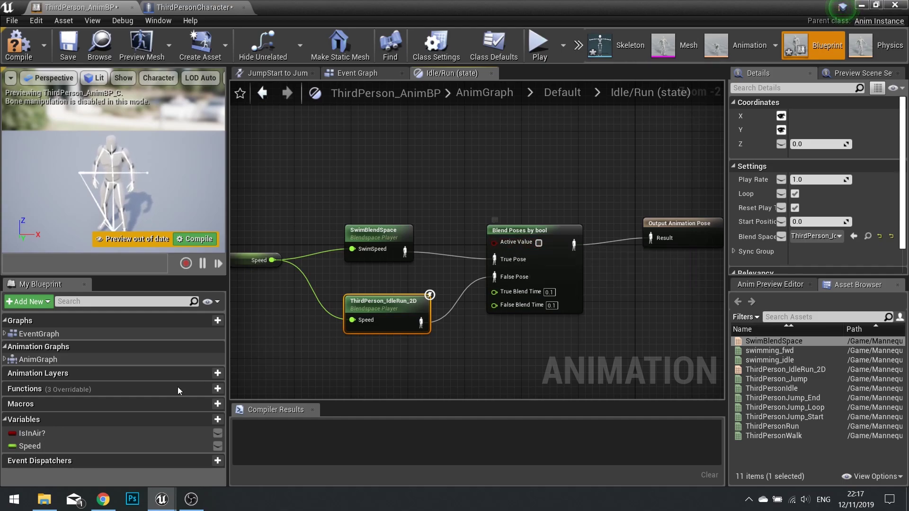
Step: Create a Boolean IsSwimming variable, connect its getter to Active Value, and compile the AnimBP
left_click(197, 423)
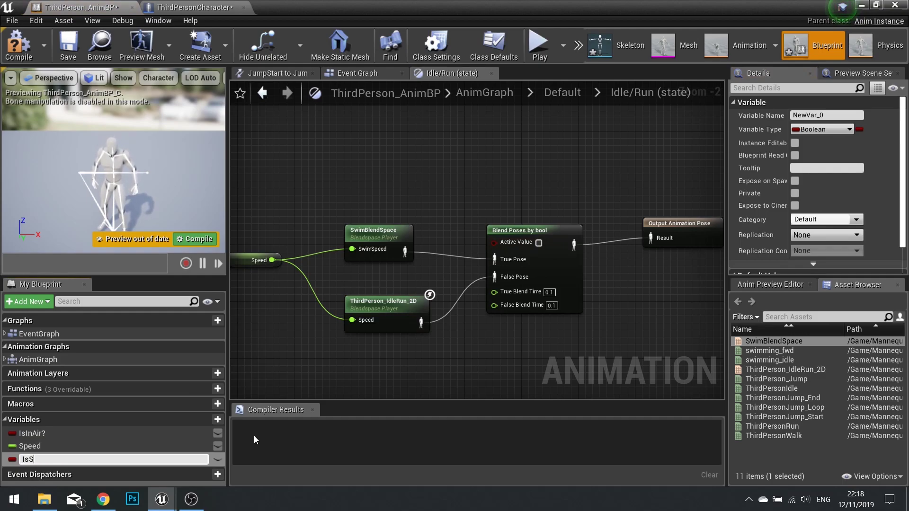
type("IsSwimmin")
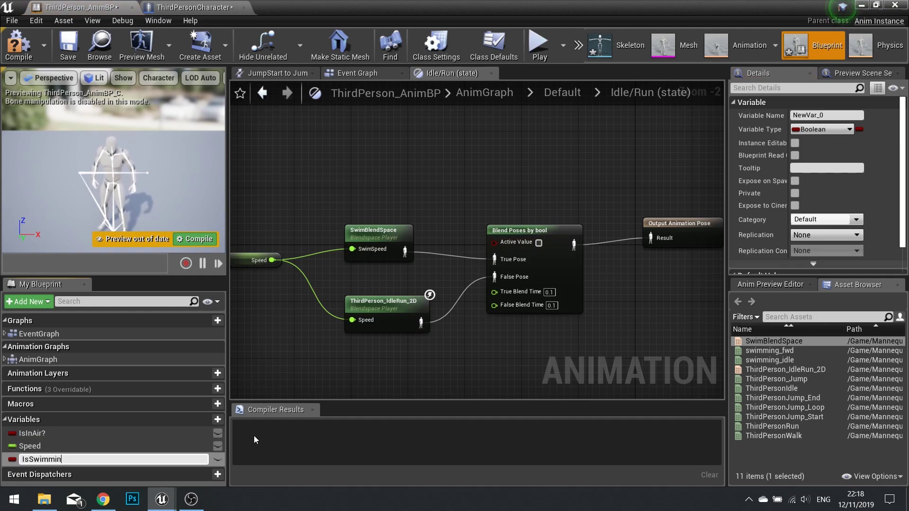
type("g")
key("Return")
left_click_drag(26, 453, 310, 370)
left_click_drag(473, 246, 495, 242)
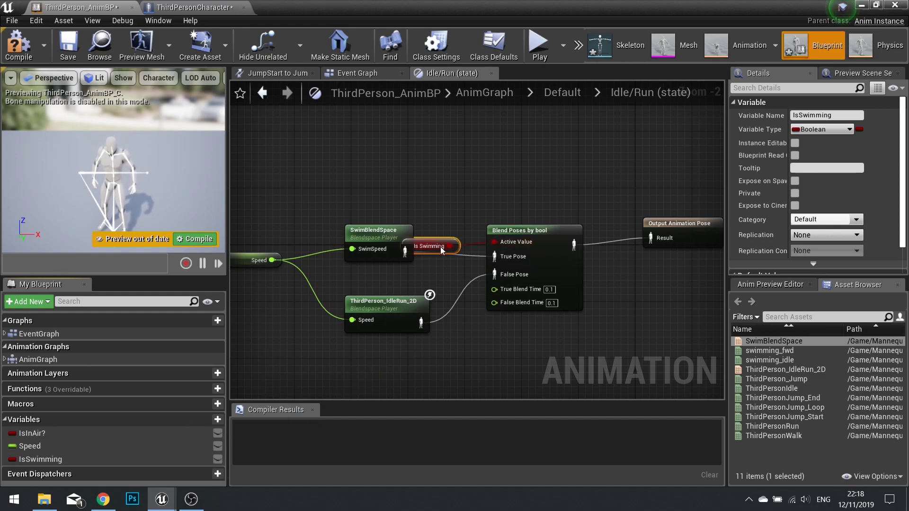
left_click_drag(444, 203, 412, 207)
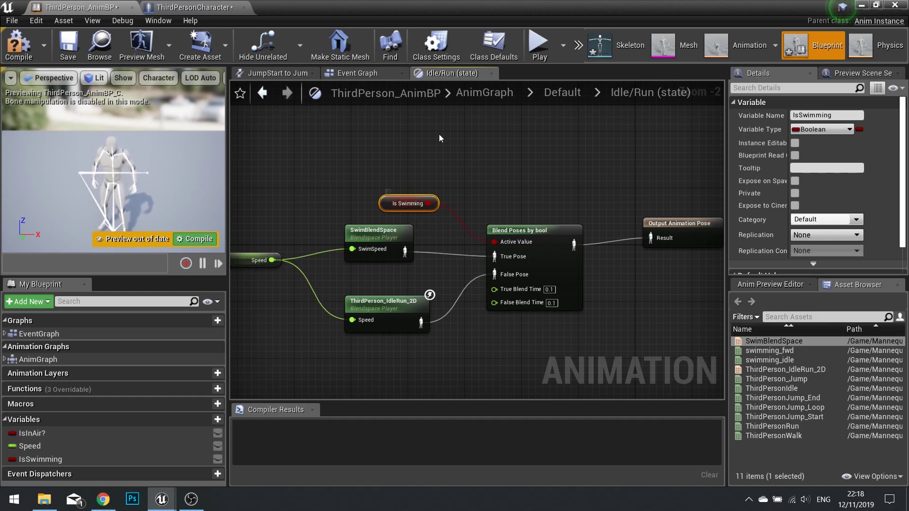
left_click(6, 55)
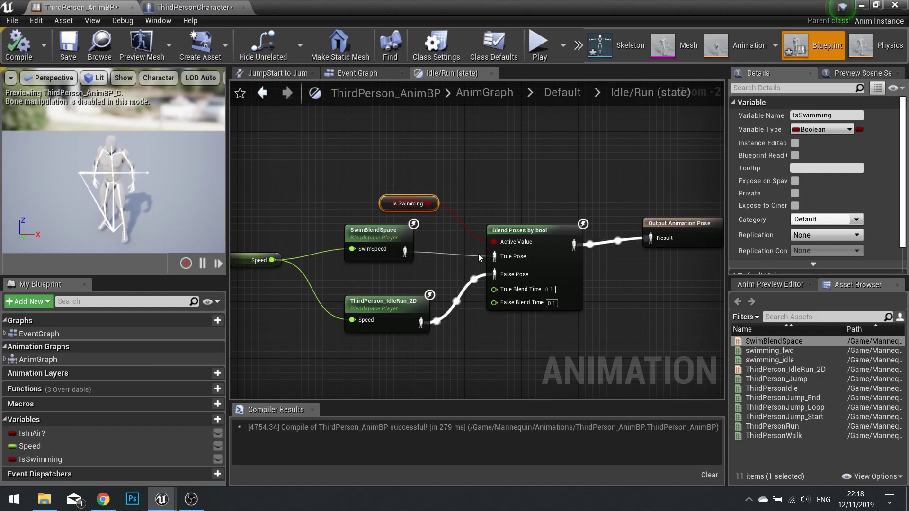